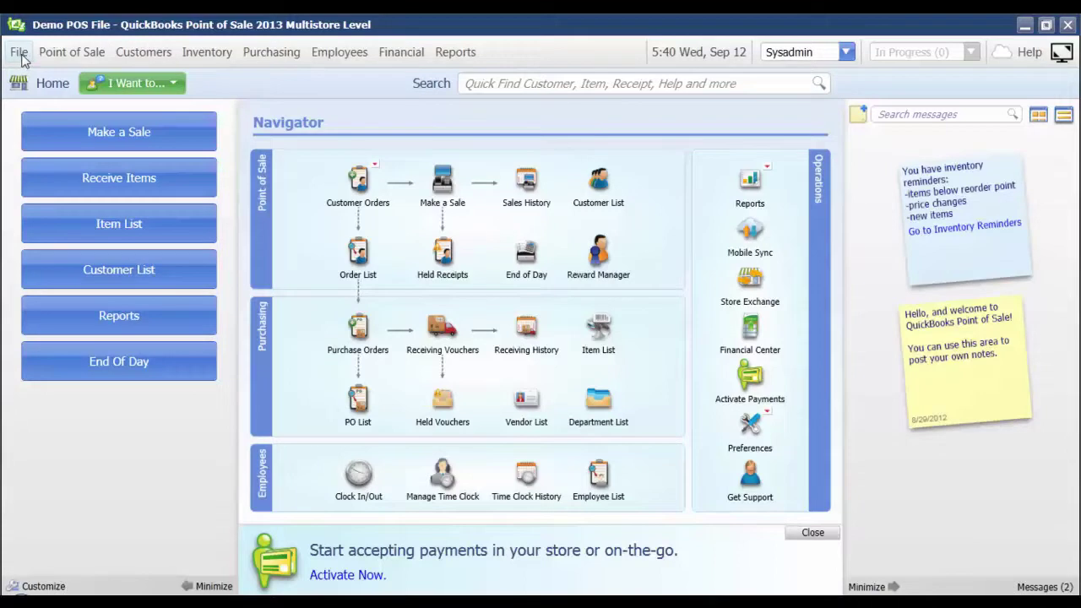
Step: Select Open Practice Mode from Company Operations using a copy of Demo POS File
{"action": "left_click", "coordinate": [20, 53]}
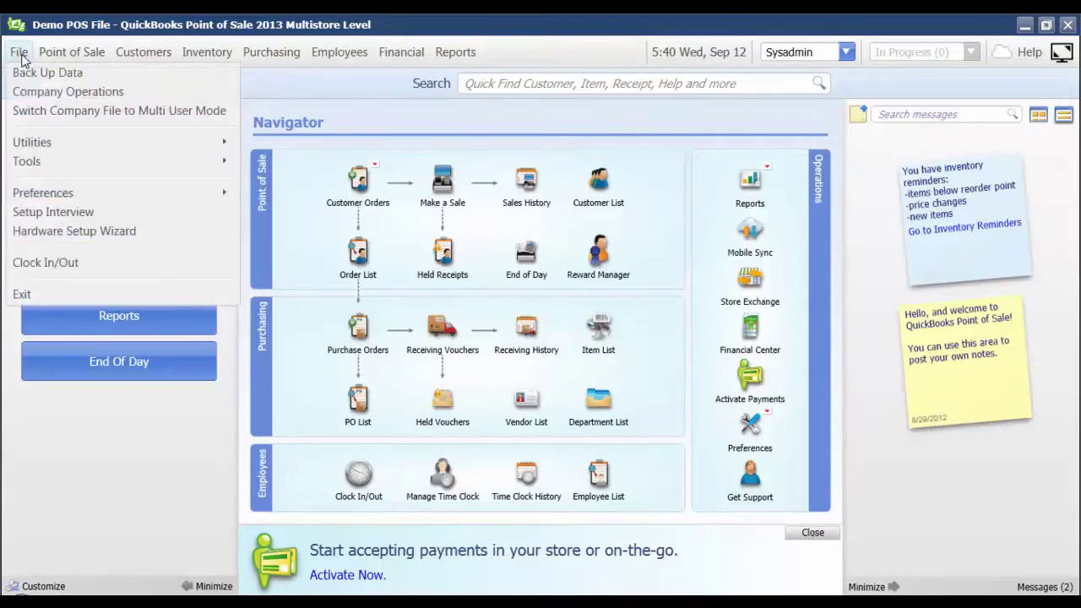
{"action": "left_click", "coordinate": [47, 93]}
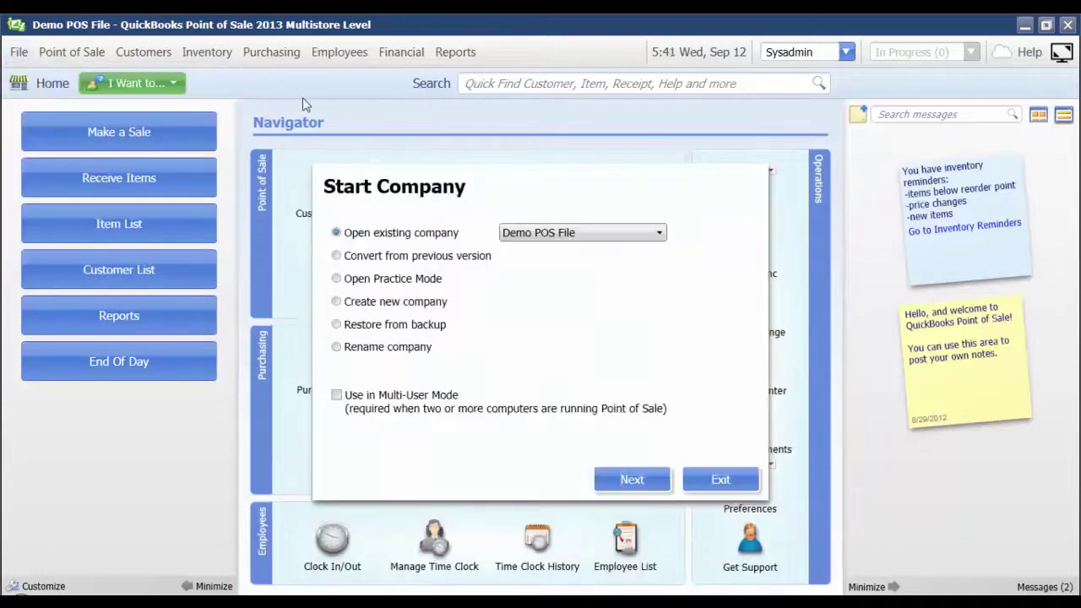
{"action": "left_click", "coordinate": [353, 281]}
{"action": "left_click", "coordinate": [632, 479]}
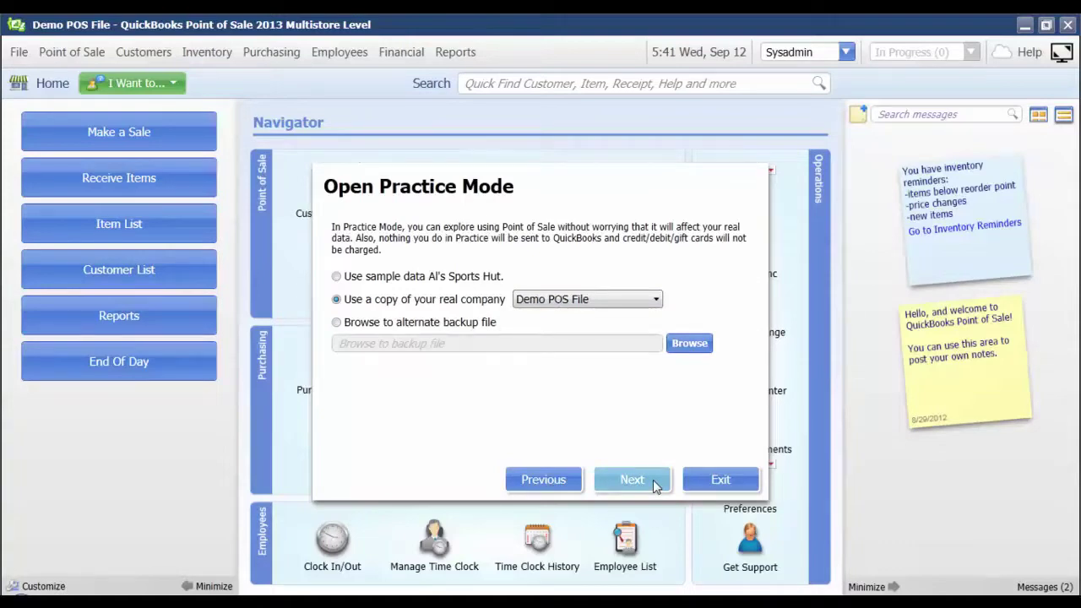
Step: Start practice mode on the Demo POS File copy, log in with the password, and accept the 9/12/2012 date
{"action": "left_click", "coordinate": [655, 482]}
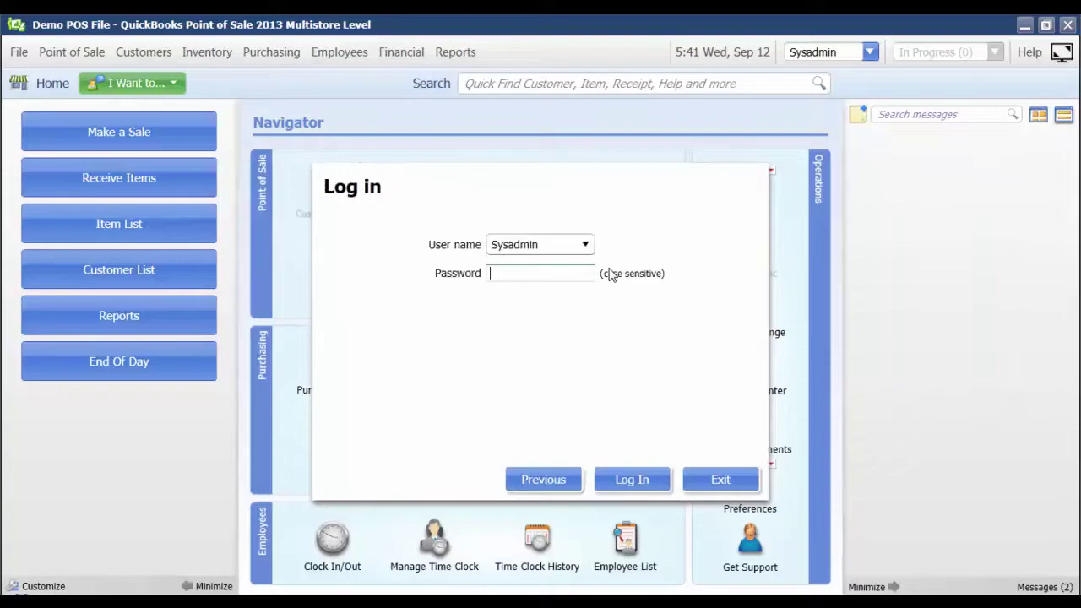
{"action": "left_click", "coordinate": [630, 479]}
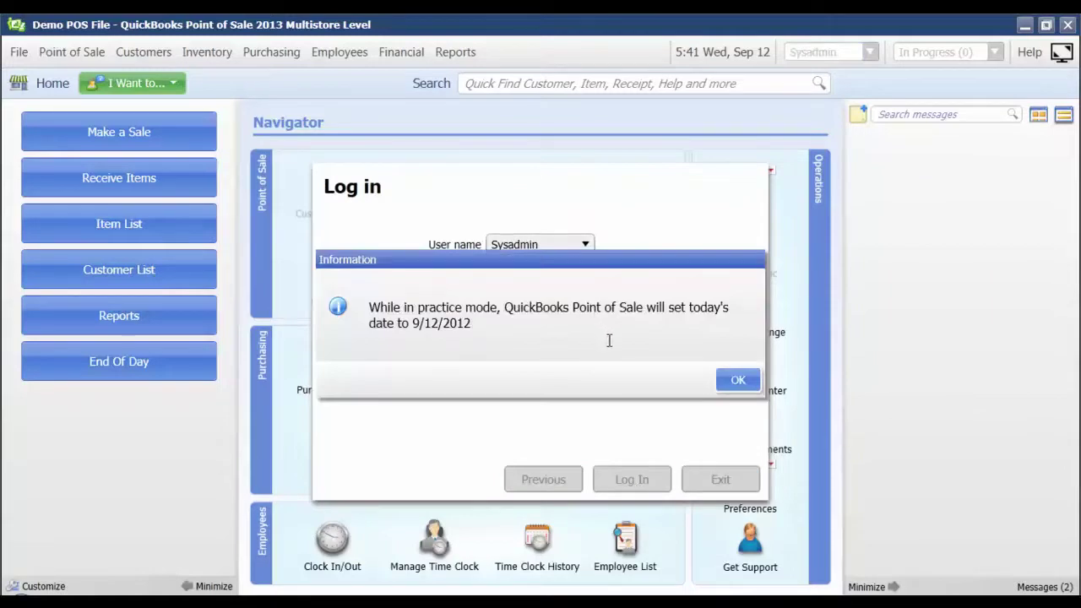
{"action": "left_click", "coordinate": [746, 387]}
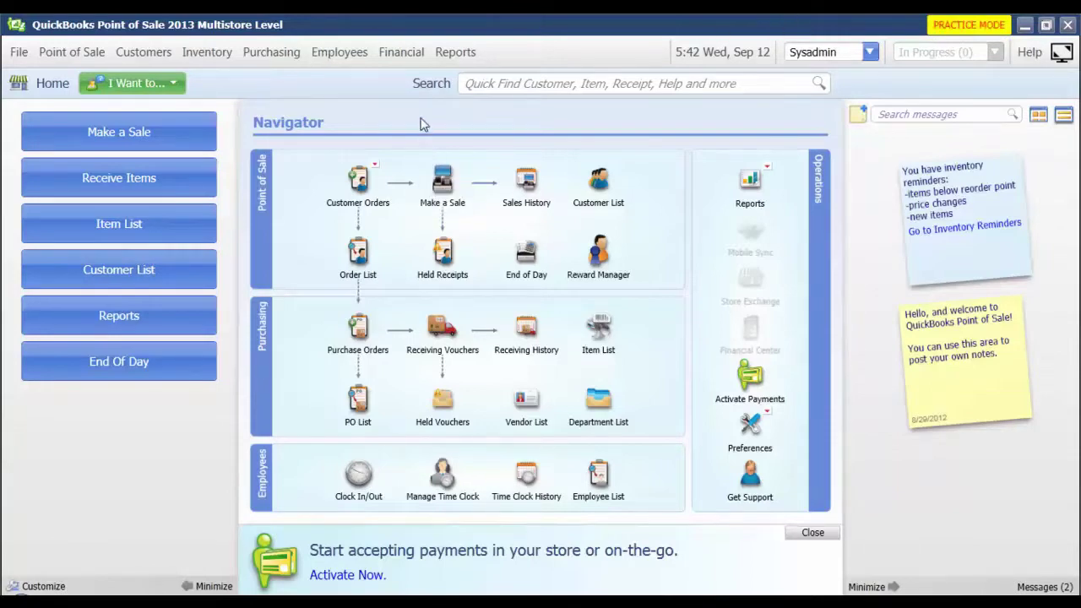
Step: Start a new sales receipt with Cable Installation at quantity 5
{"action": "left_click", "coordinate": [442, 179]}
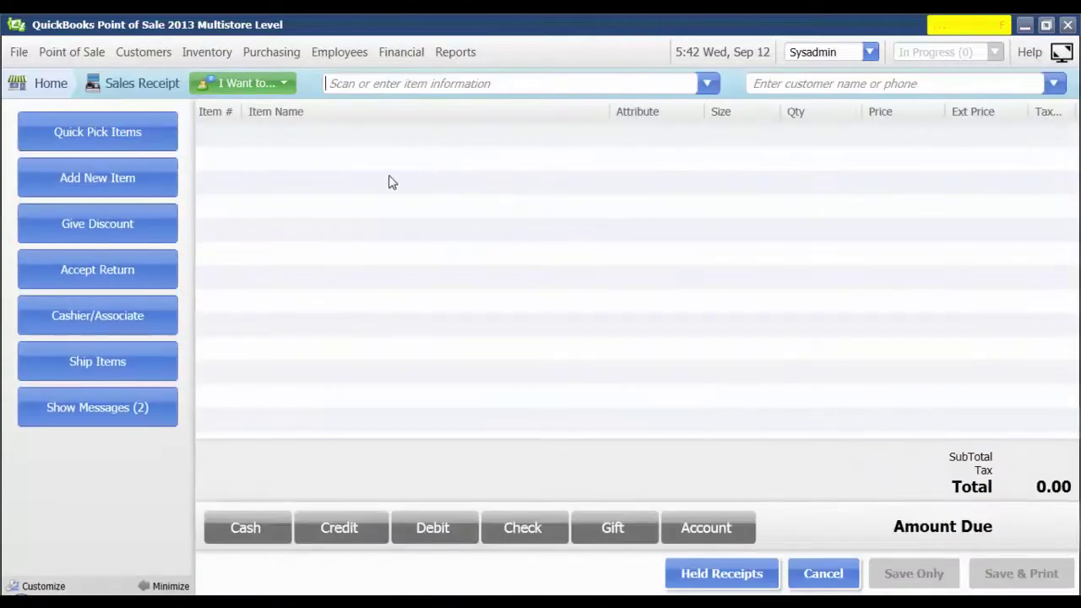
{"action": "left_click", "coordinate": [46, 86]}
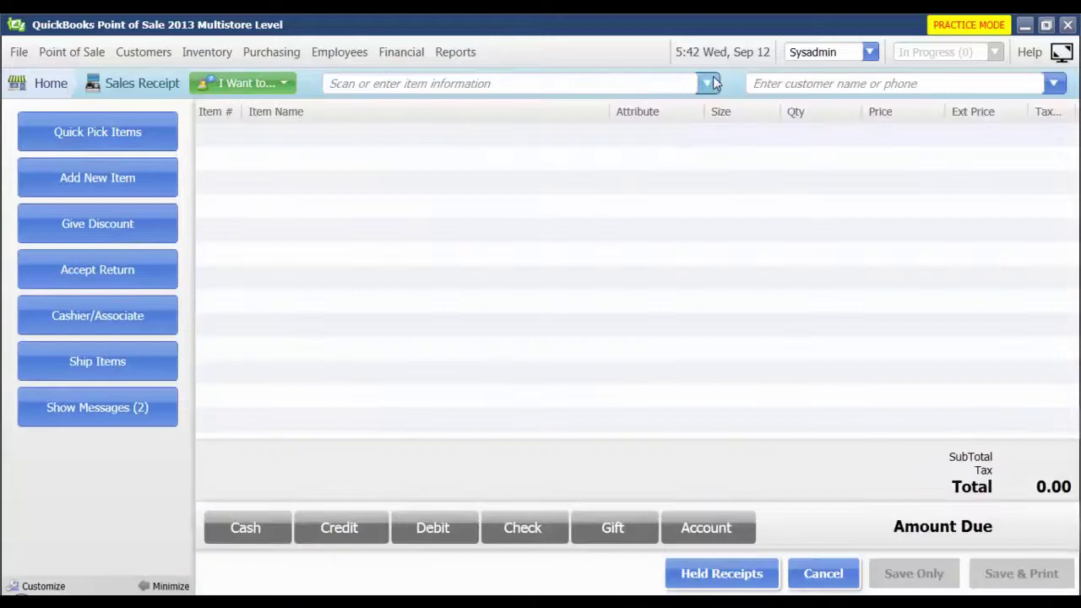
{"action": "left_click", "coordinate": [712, 82]}
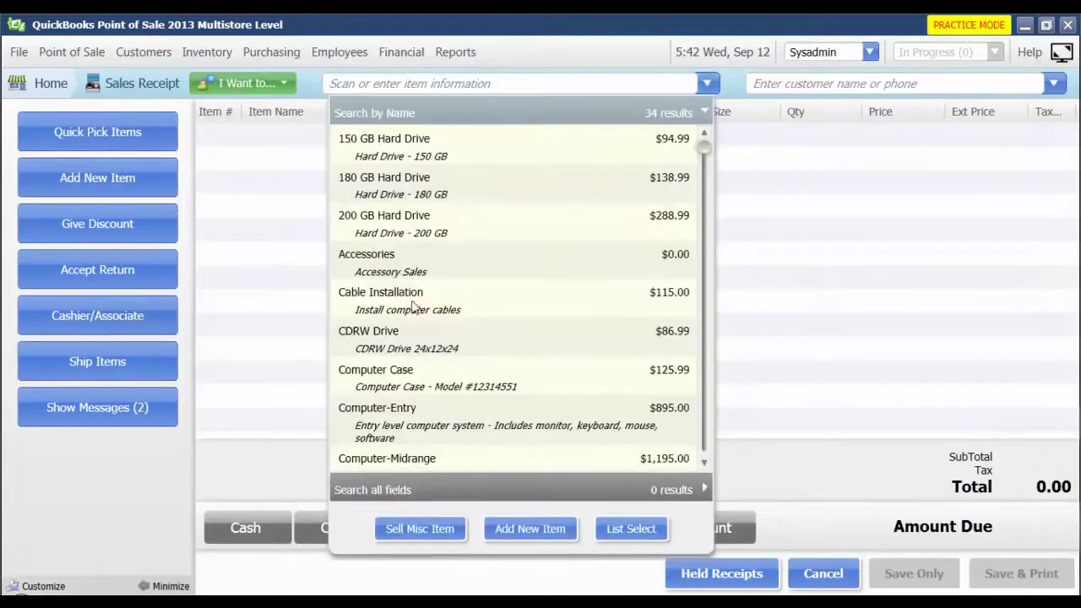
{"action": "left_click", "coordinate": [445, 307]}
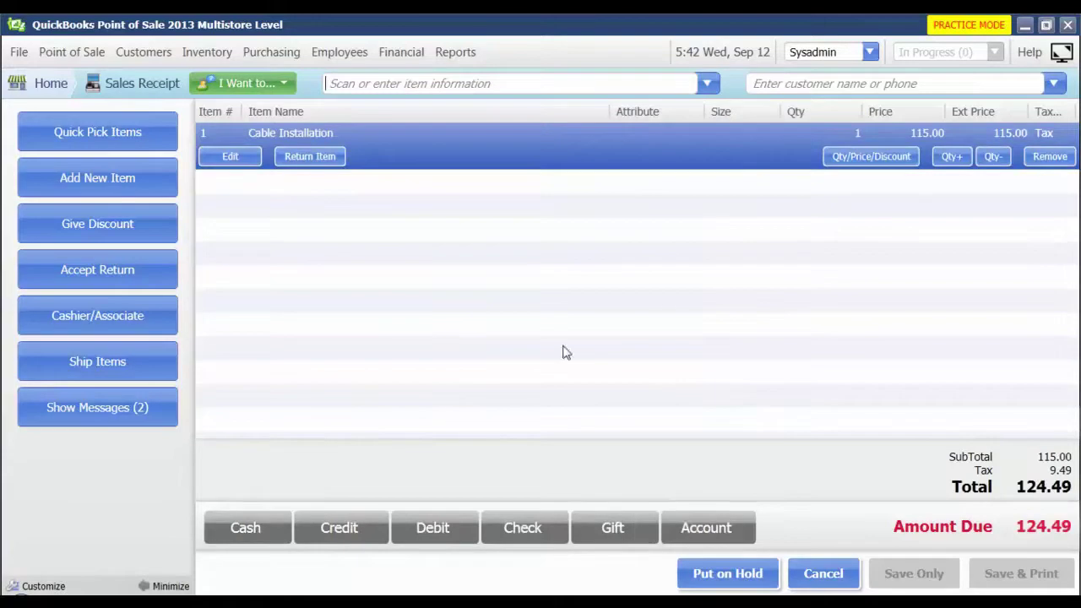
{"action": "left_click", "coordinate": [953, 156]}
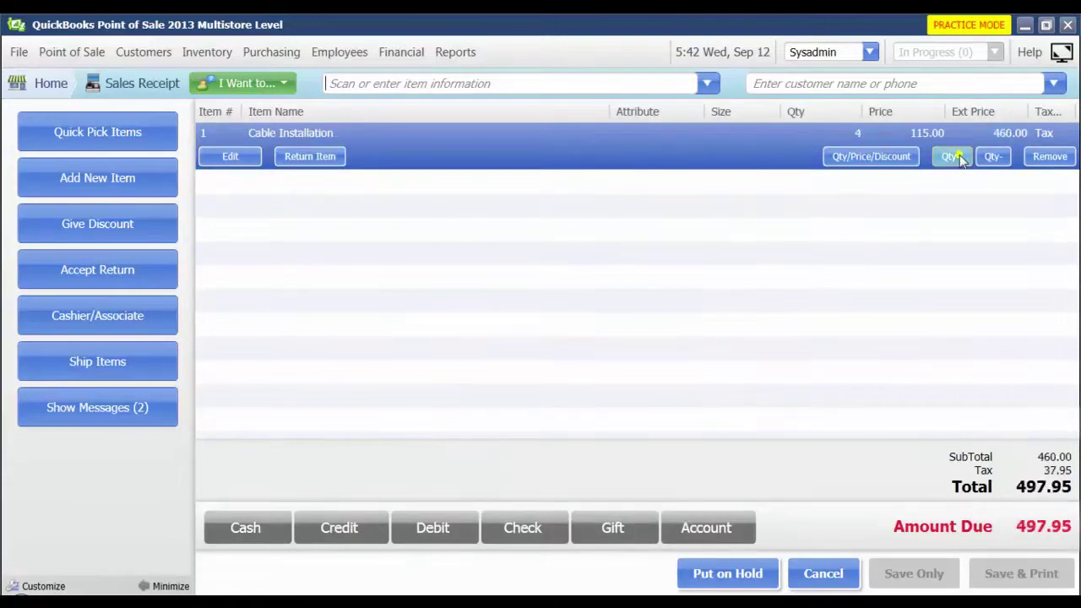
{"action": "left_click", "coordinate": [952, 156]}
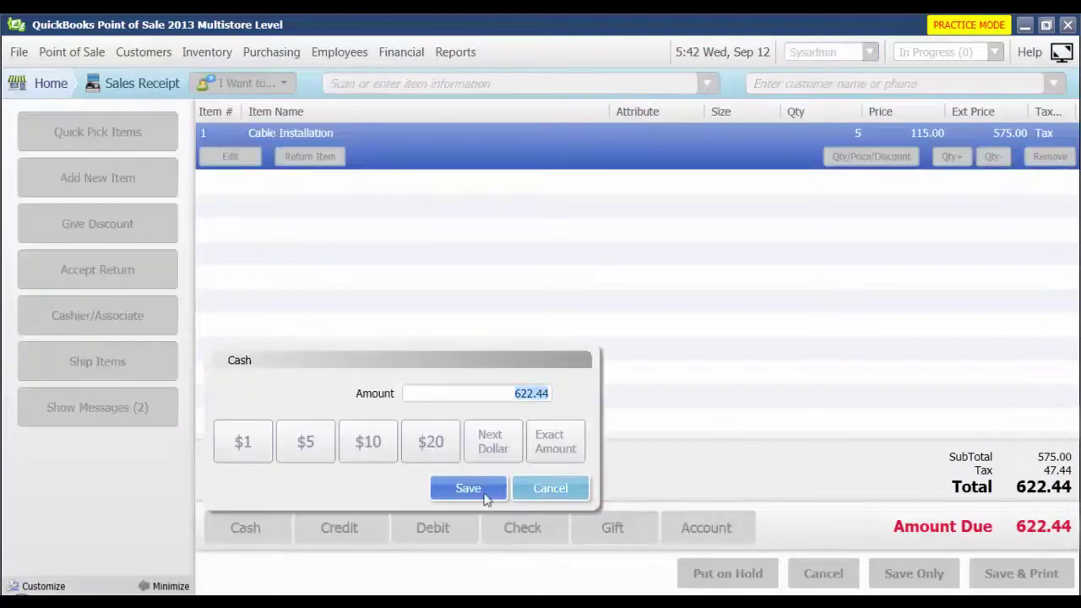
Step: Take exact cash for the 622.44 total, save the sale, and return home
{"action": "left_click", "coordinate": [477, 492]}
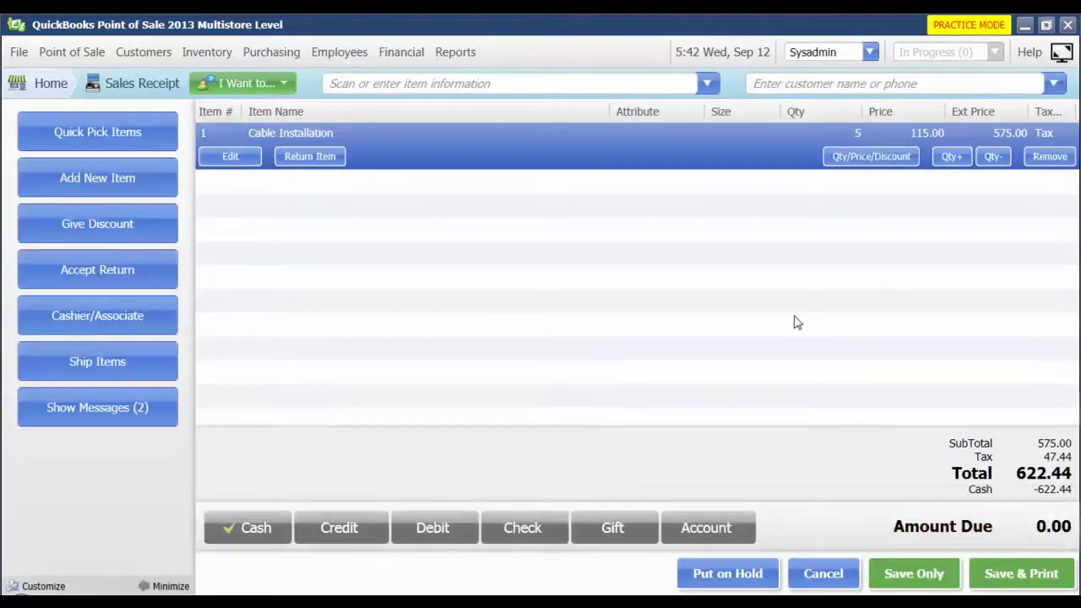
{"action": "left_click", "coordinate": [898, 571]}
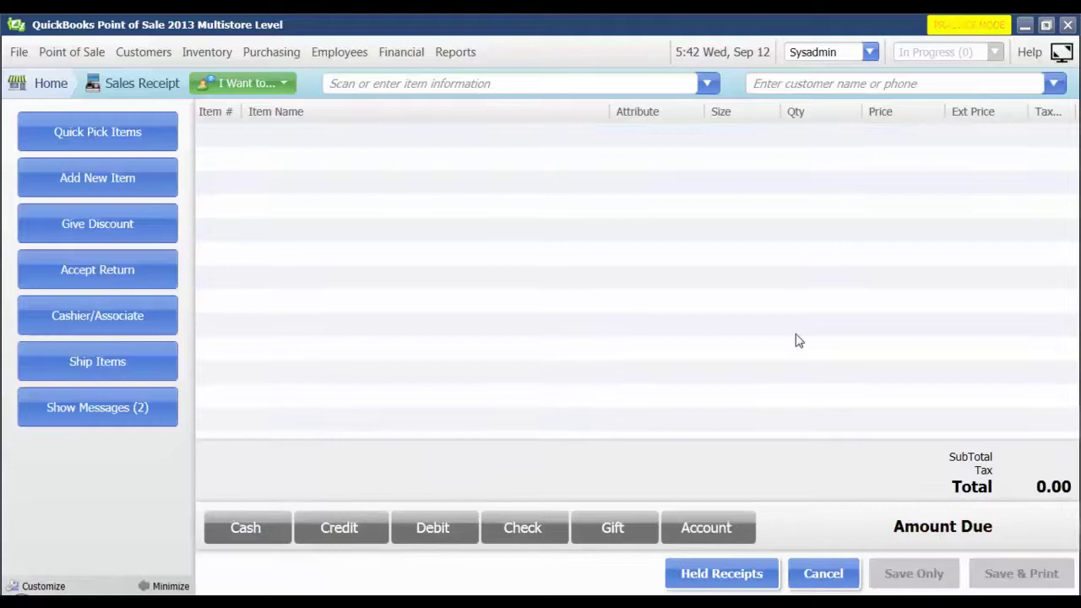
{"action": "left_click", "coordinate": [46, 83]}
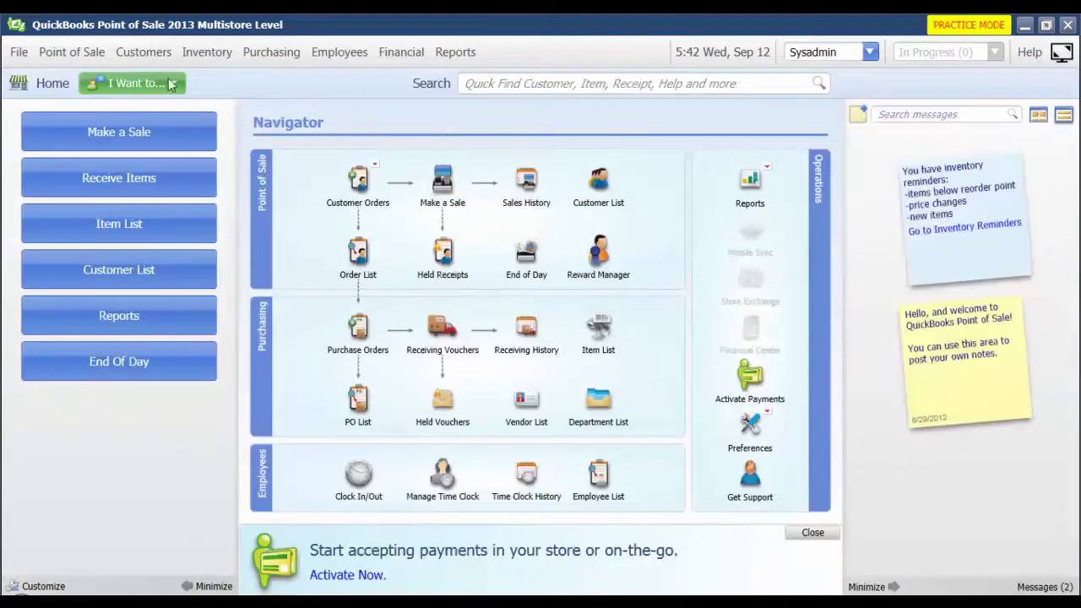
Step: Reopen the existing Demo POS File company and log in with the password
{"action": "left_click", "coordinate": [18, 54]}
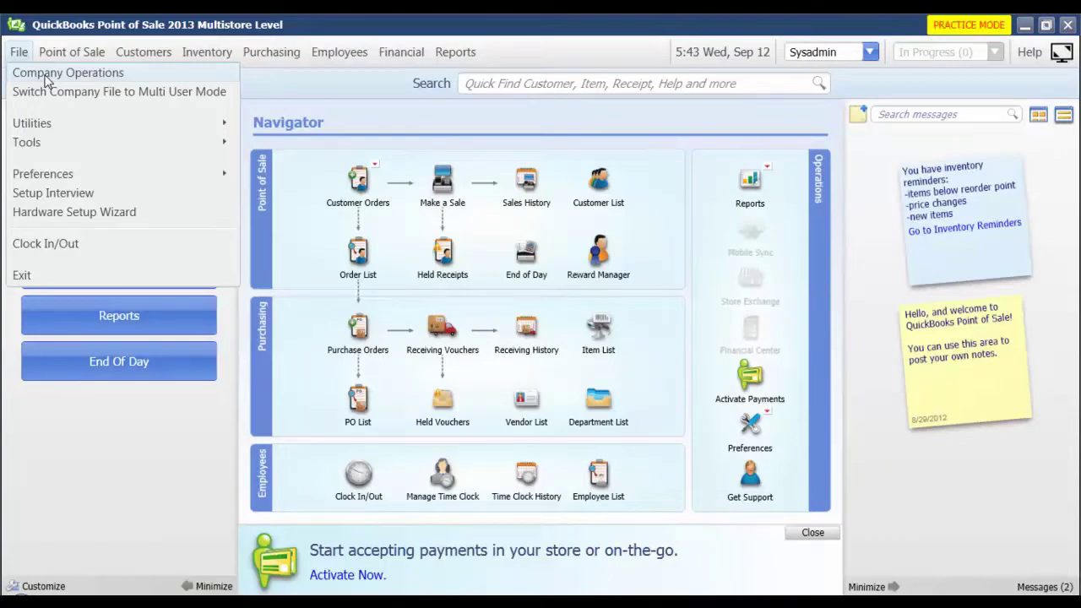
{"action": "left_click", "coordinate": [46, 76]}
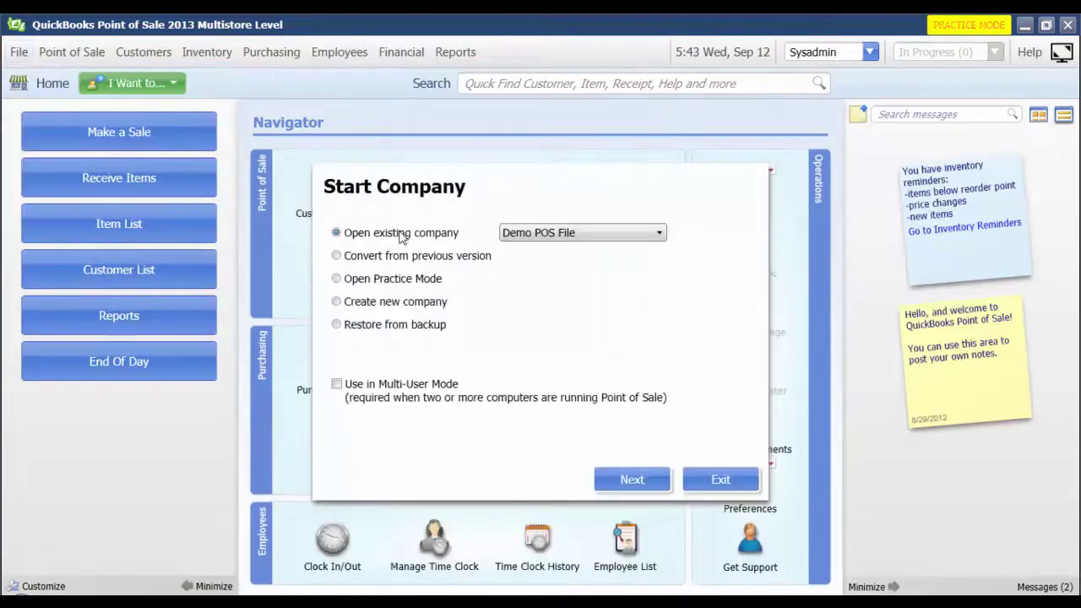
{"action": "left_click", "coordinate": [630, 479]}
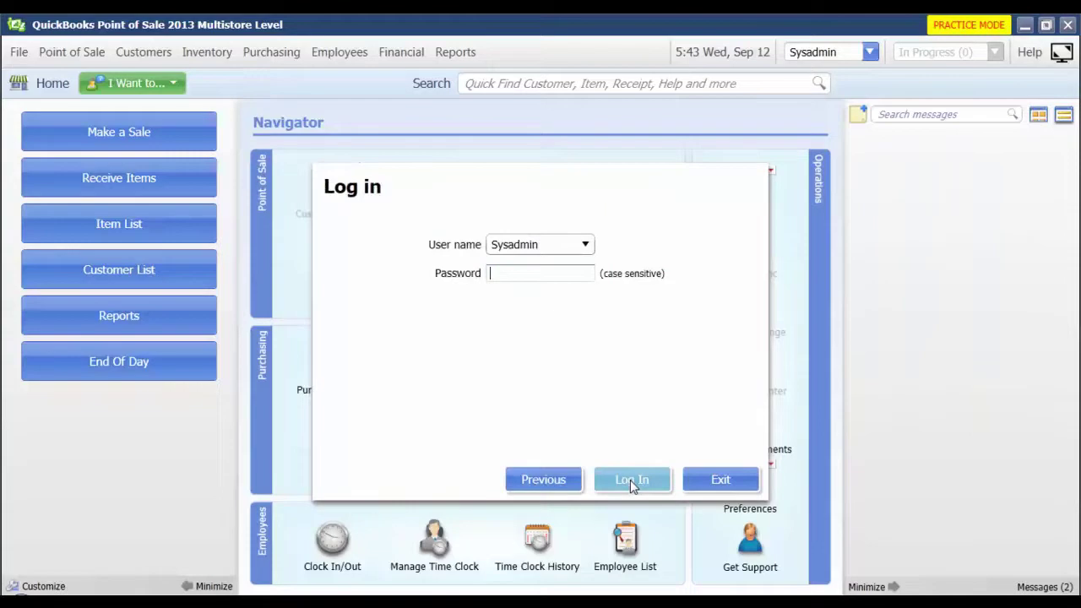
{"action": "left_click", "coordinate": [632, 483]}
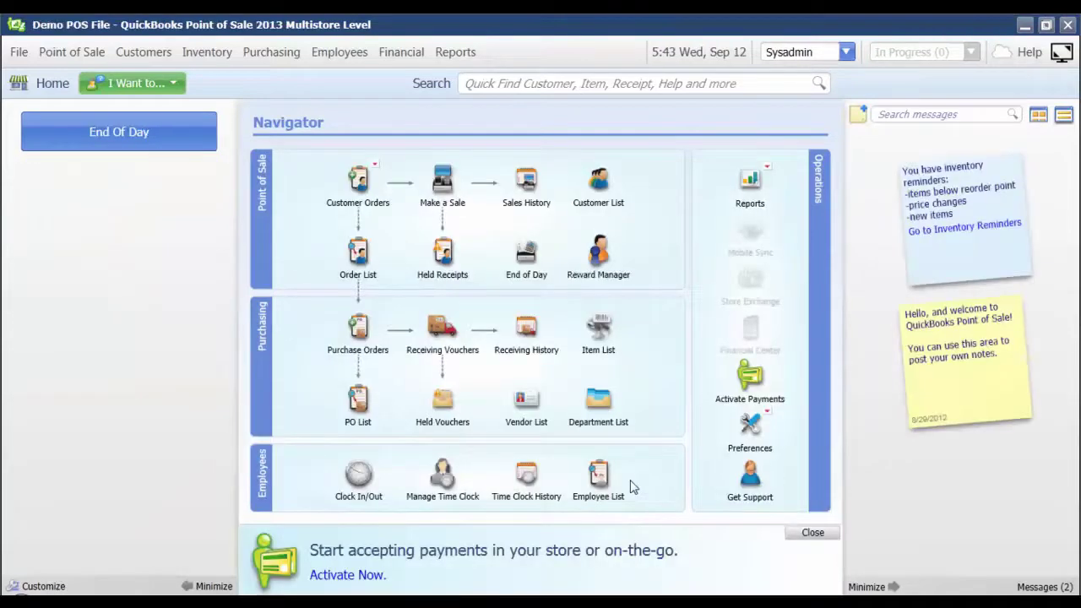
{"action": "left_click", "coordinate": [527, 186]}
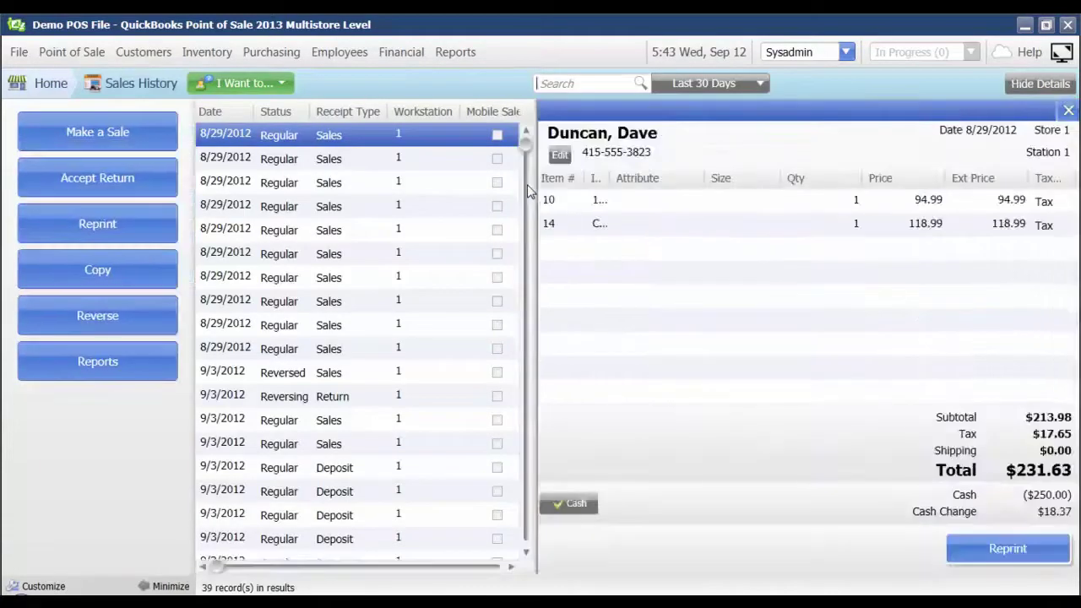
{"action": "left_click", "coordinate": [758, 83]}
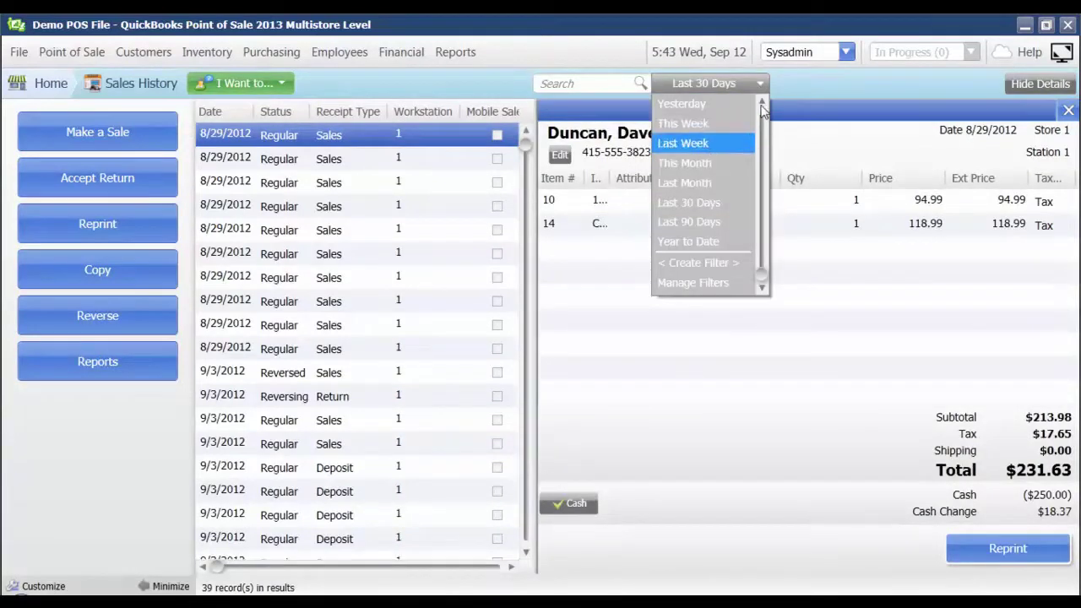
{"action": "left_click", "coordinate": [760, 107]}
{"action": "left_click", "coordinate": [759, 83]}
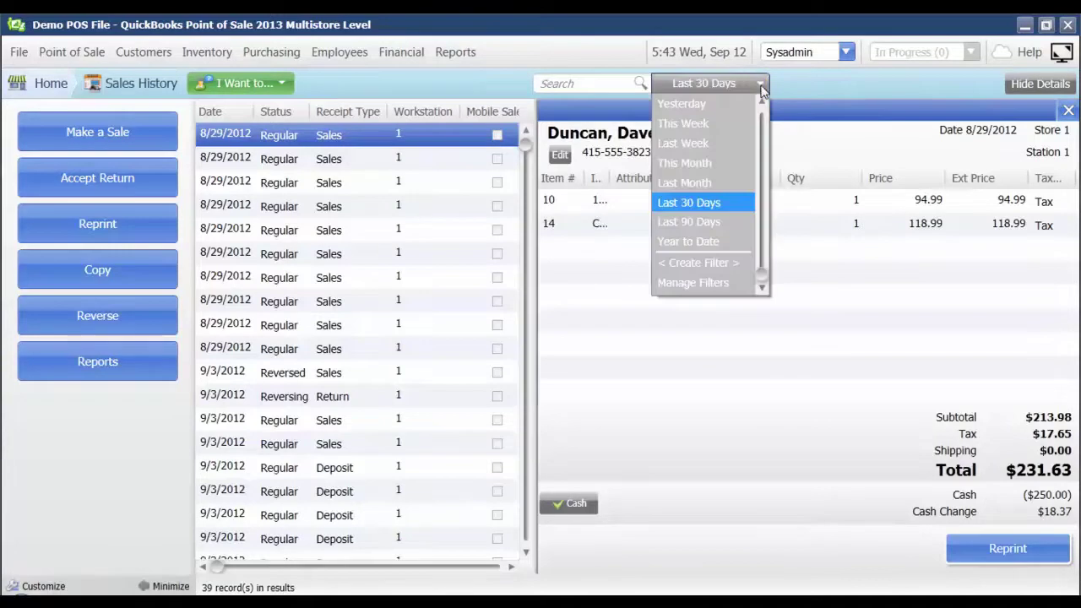
{"action": "left_click", "coordinate": [762, 105]}
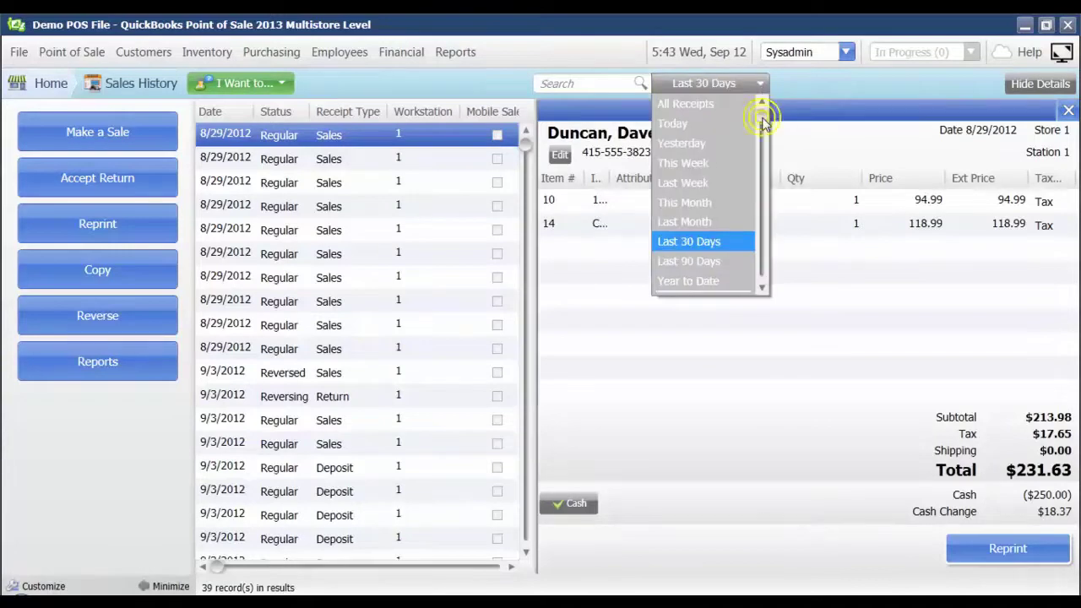
{"action": "left_click", "coordinate": [708, 126]}
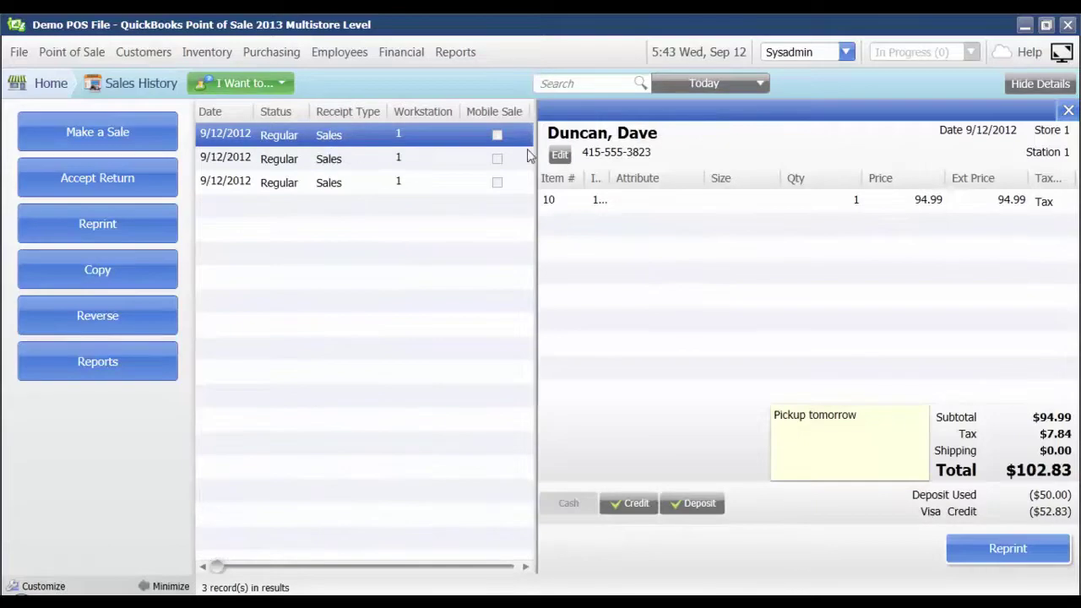
{"action": "left_click", "coordinate": [406, 159]}
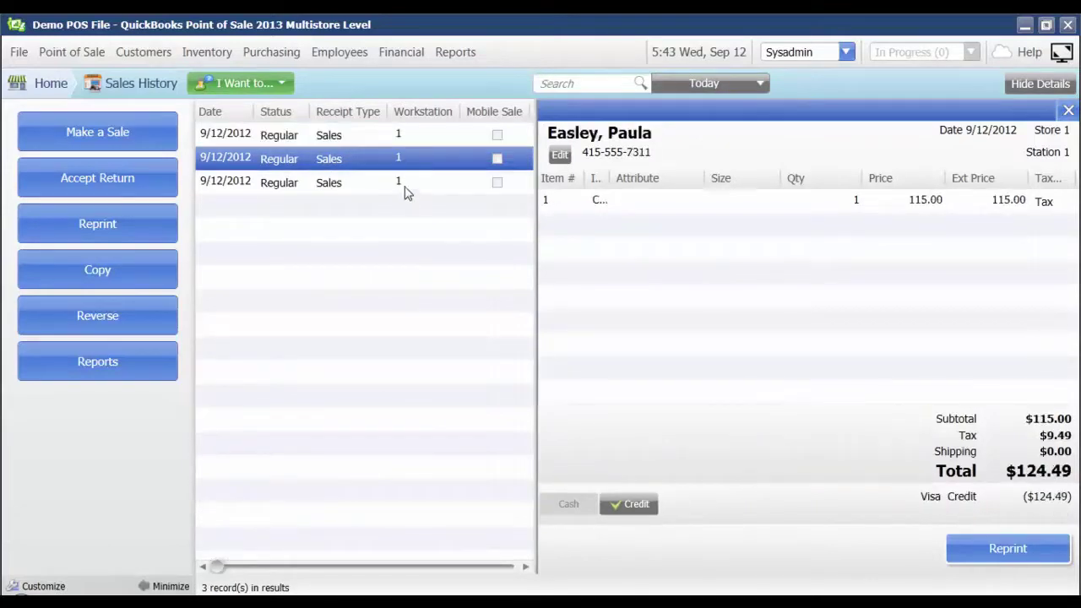
{"action": "left_click", "coordinate": [405, 187]}
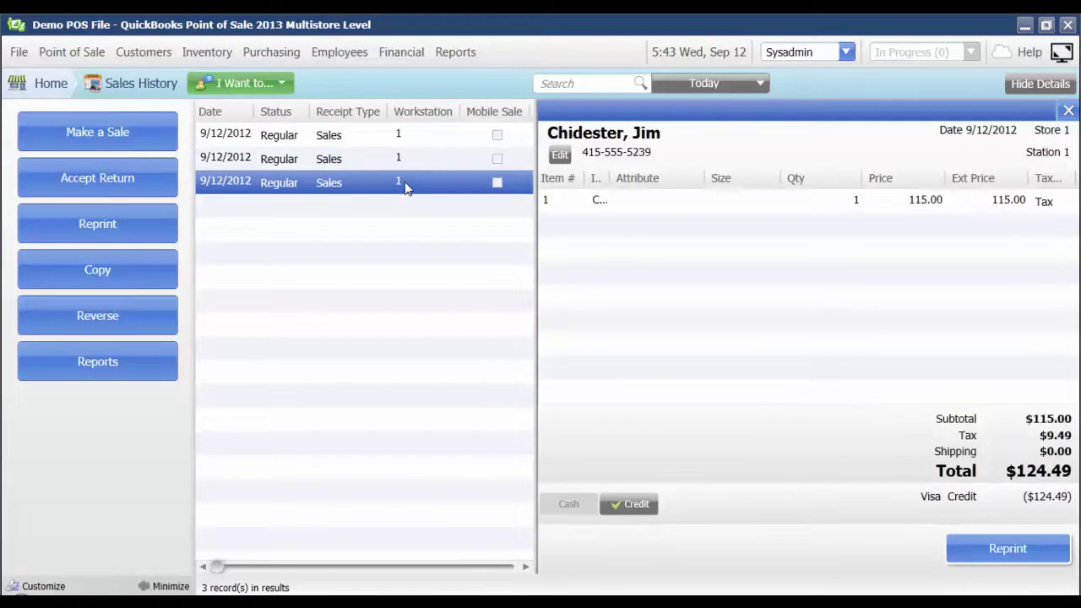
{"action": "left_click", "coordinate": [51, 85]}
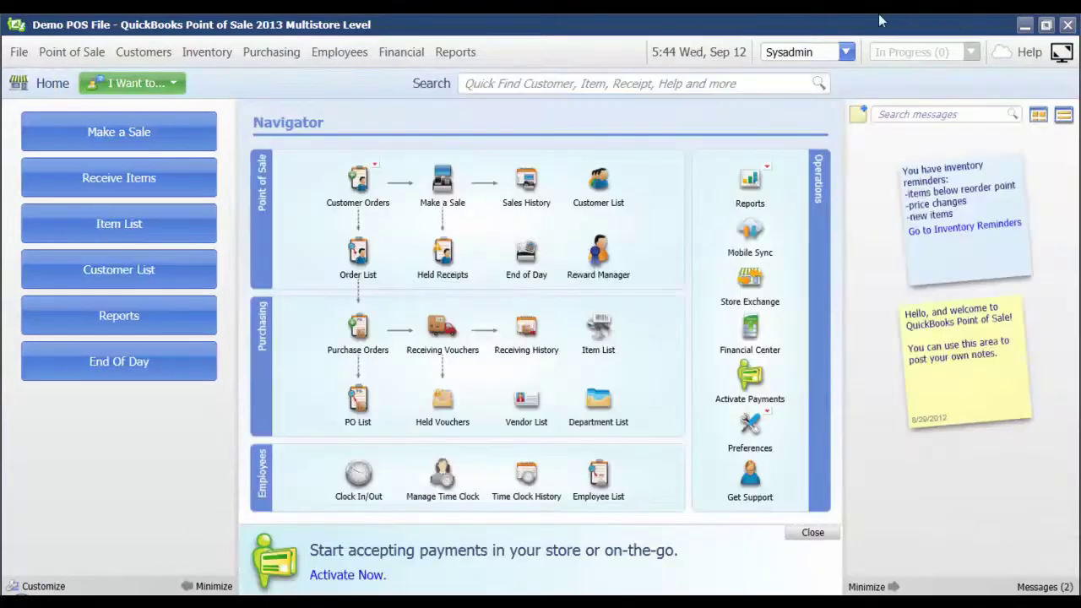